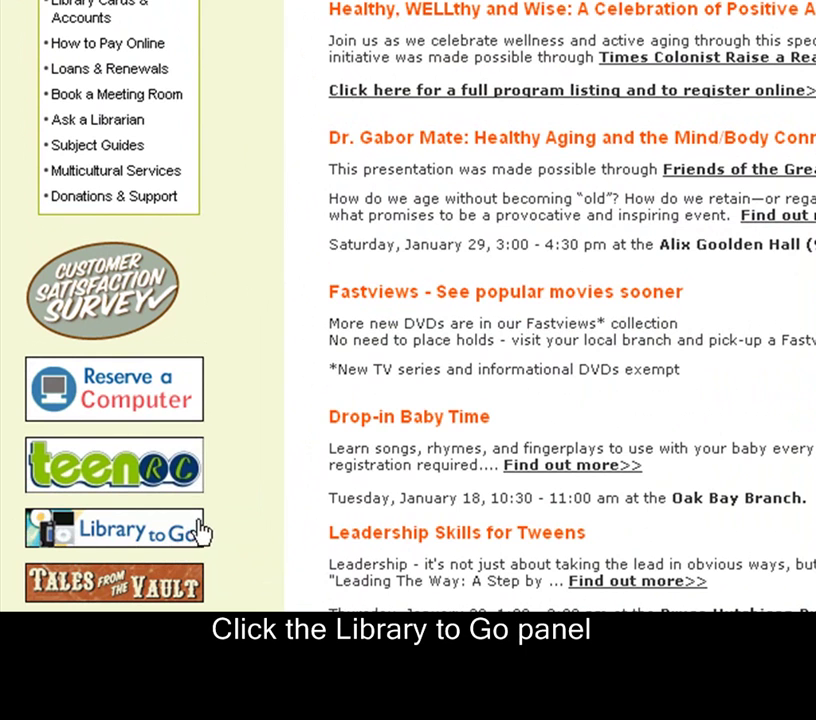
Open the Library to Go site and scroll down to its Software Downloads section.
{"action": "left_click", "coordinate": [143, 540]}
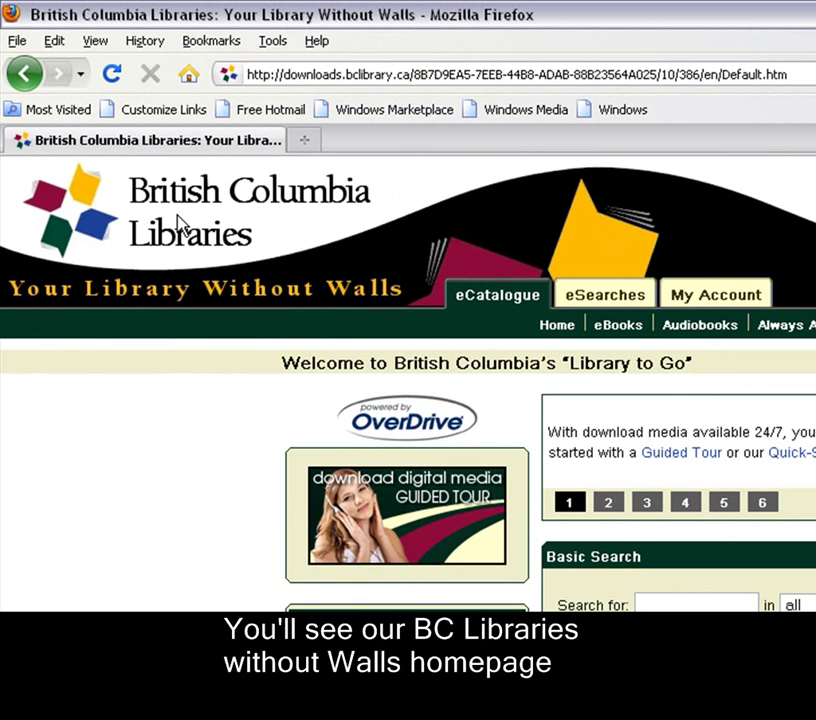
{"action": "scroll", "coordinate": [208, 432], "scroll_direction": "down", "scroll_amount": 5}
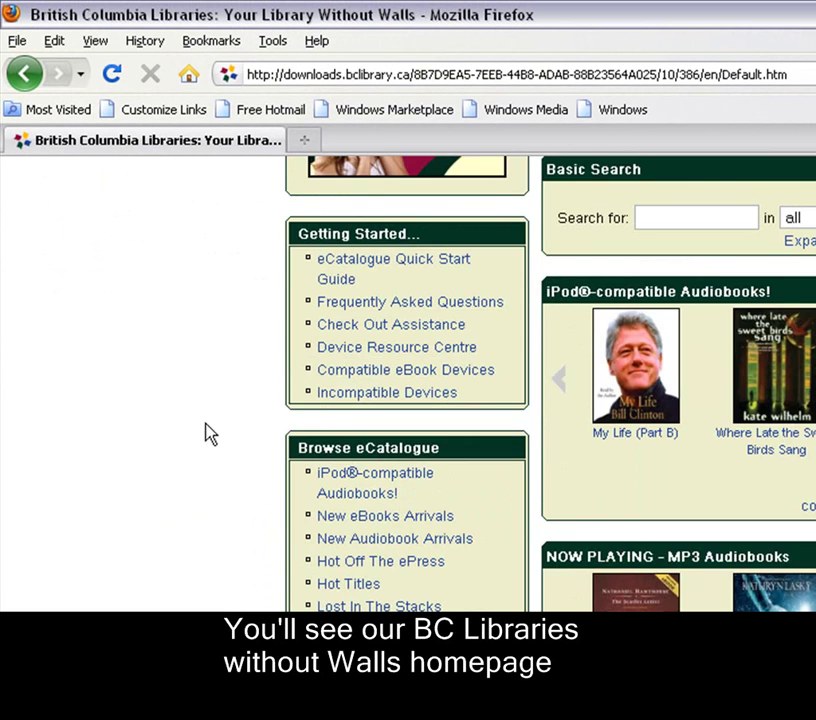
{"action": "scroll", "coordinate": [208, 432], "scroll_direction": "down", "scroll_amount": 13}
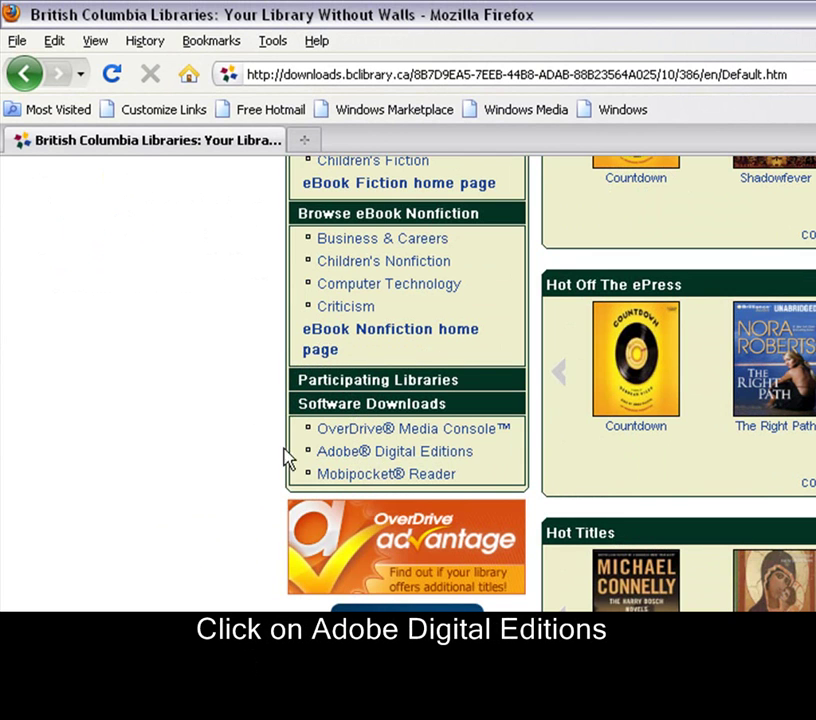
Open the Help - Software - Adobe Digital Editions page with the Get Adobe Digital Editions badge.
{"action": "left_click", "coordinate": [357, 453]}
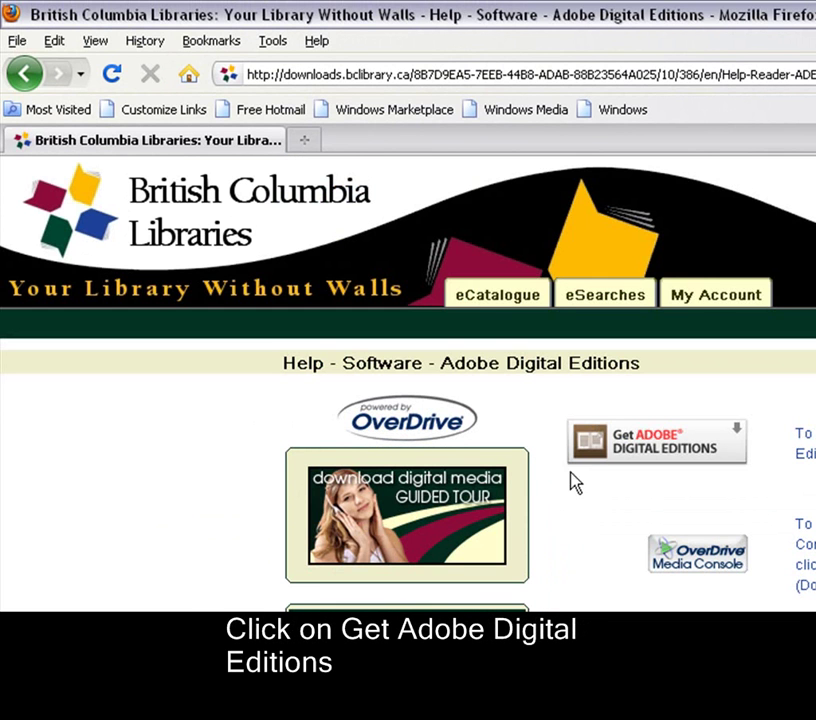
{"action": "left_click_drag", "start_coordinate": [642, 366], "coordinate": [281, 363]}
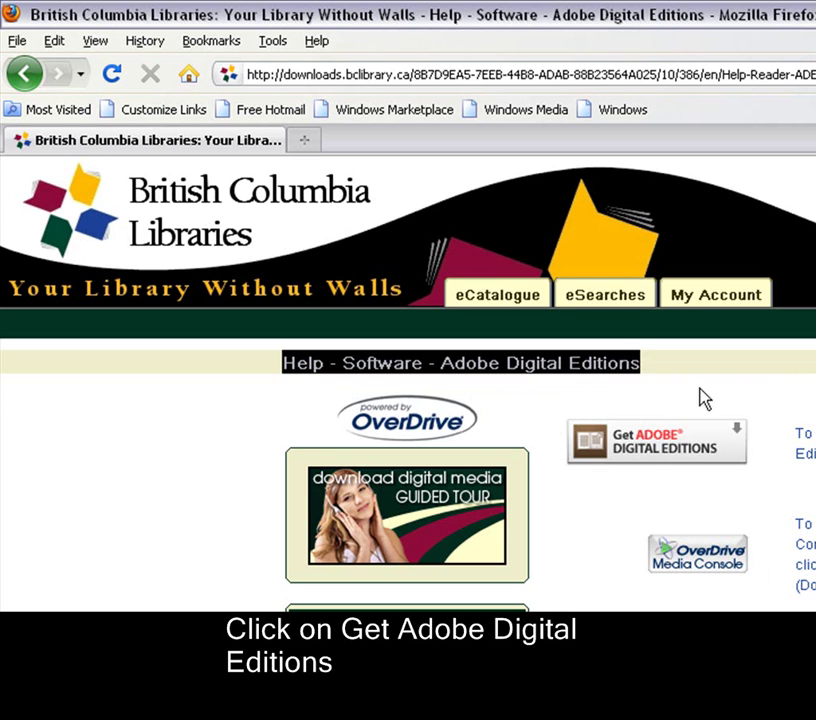
Download the Adobe Digital Editions 1.7.2 installer from Adobe's site, confirming both prompts.
{"action": "left_click", "coordinate": [657, 452]}
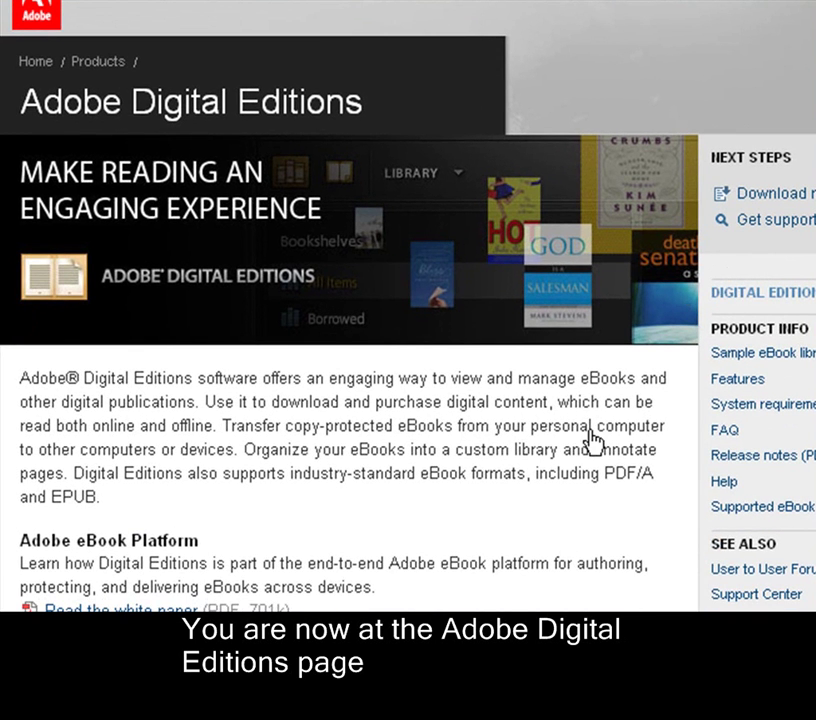
{"action": "scroll", "coordinate": [590, 555], "scroll_direction": "down", "scroll_amount": 6}
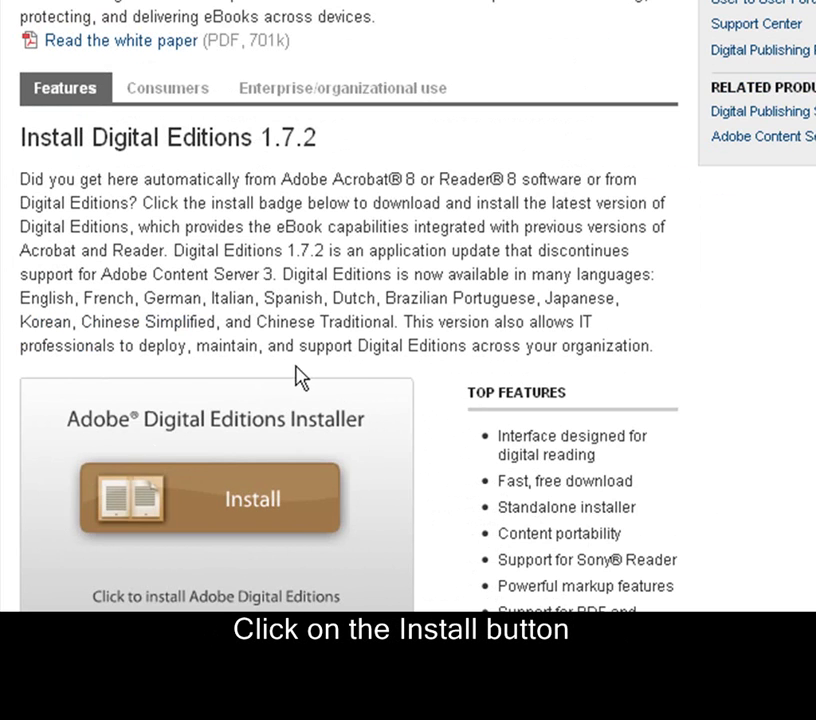
{"action": "left_click", "coordinate": [231, 517]}
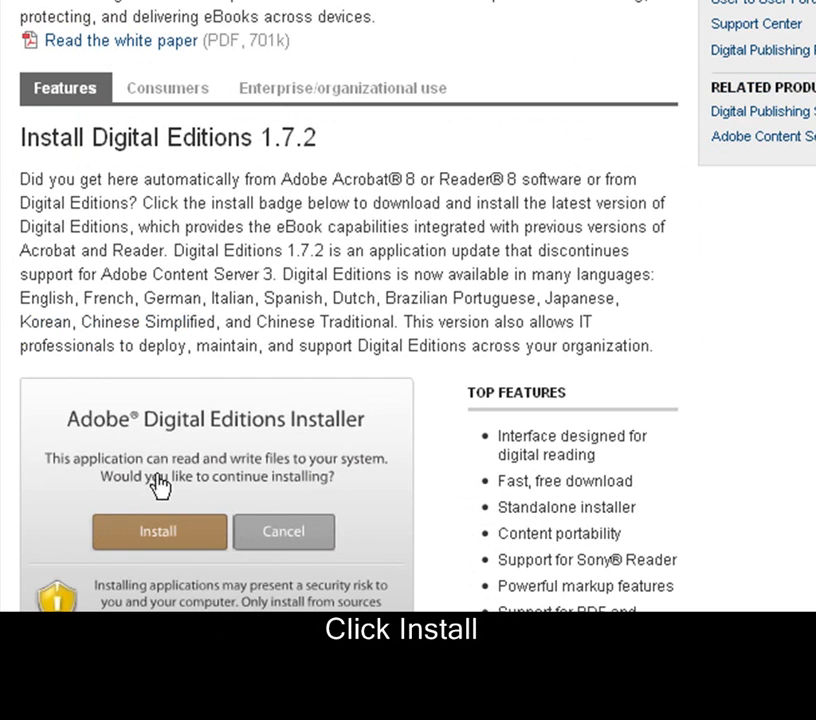
{"action": "left_click", "coordinate": [160, 533]}
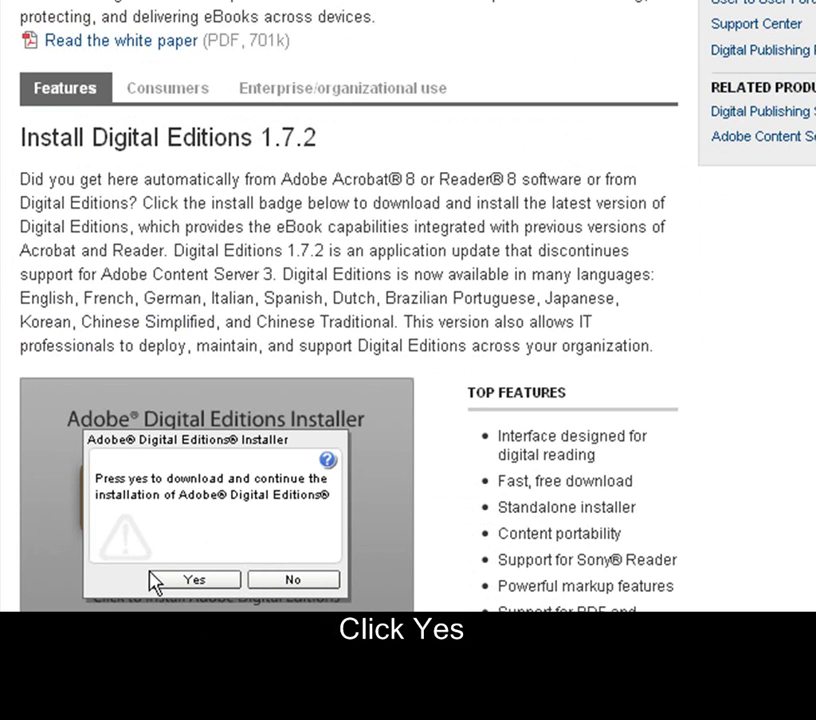
{"action": "left_click", "coordinate": [192, 580]}
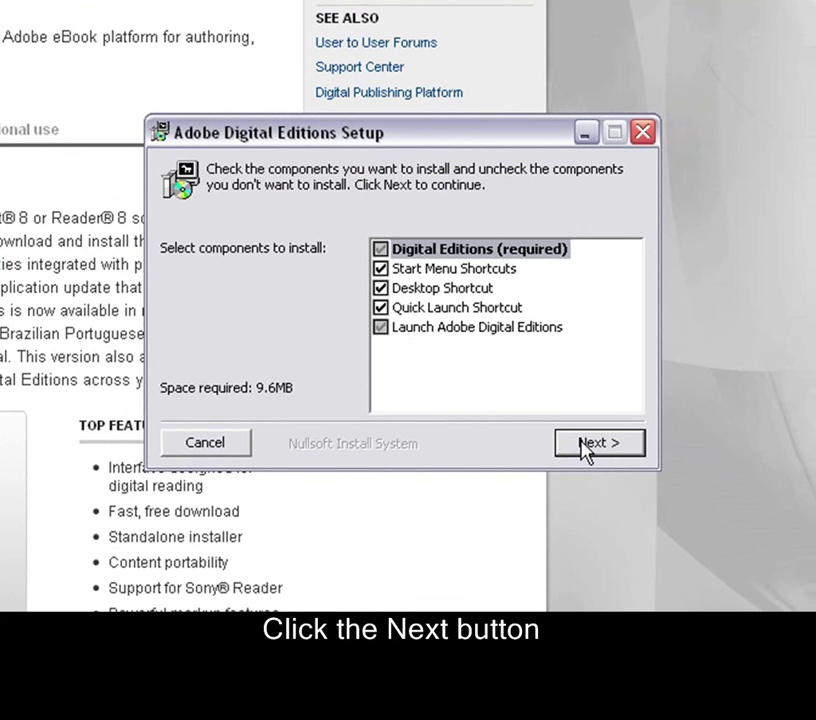
Install all components into C:\Program Files\Adobe\Adobe Digital Editions.
{"action": "left_click", "coordinate": [588, 446]}
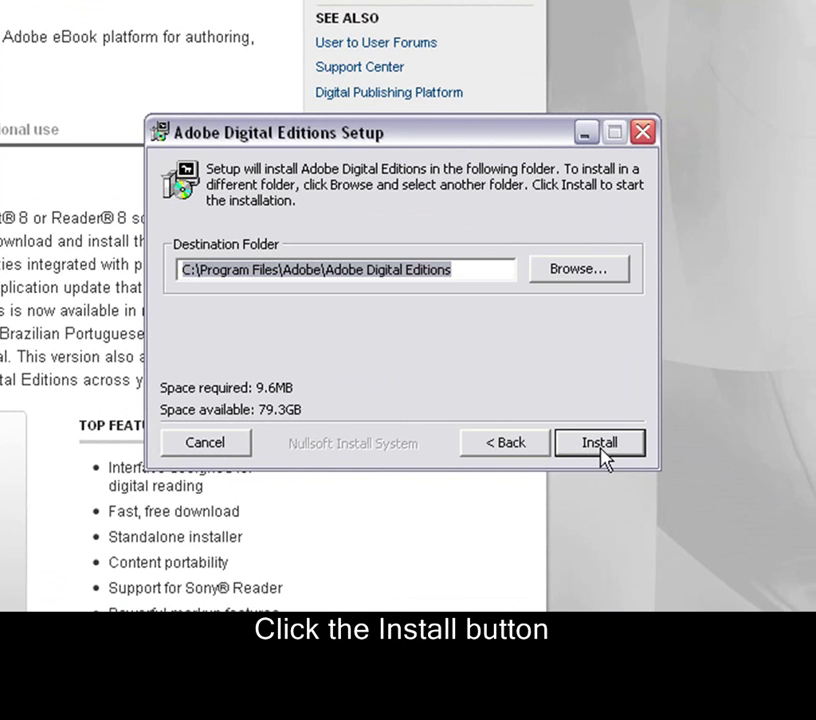
{"action": "left_click", "coordinate": [599, 443]}
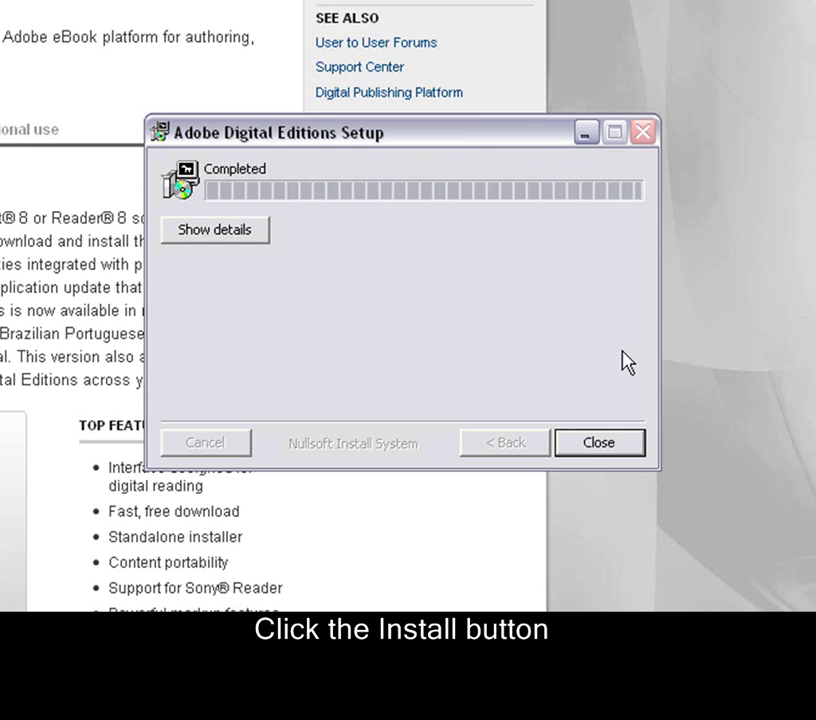
Close the finished setup and accept the Digital Editions license agreement.
{"action": "left_click", "coordinate": [597, 447]}
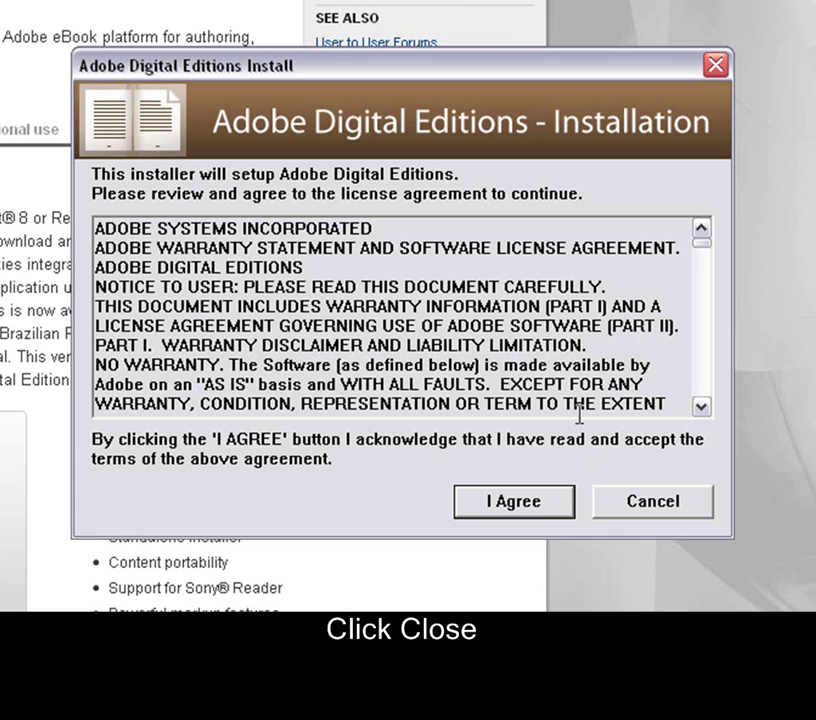
{"action": "left_click", "coordinate": [702, 406]}
{"action": "left_click_drag", "start_coordinate": [702, 406], "coordinate": [703, 415]}
{"action": "left_click", "coordinate": [508, 503]}
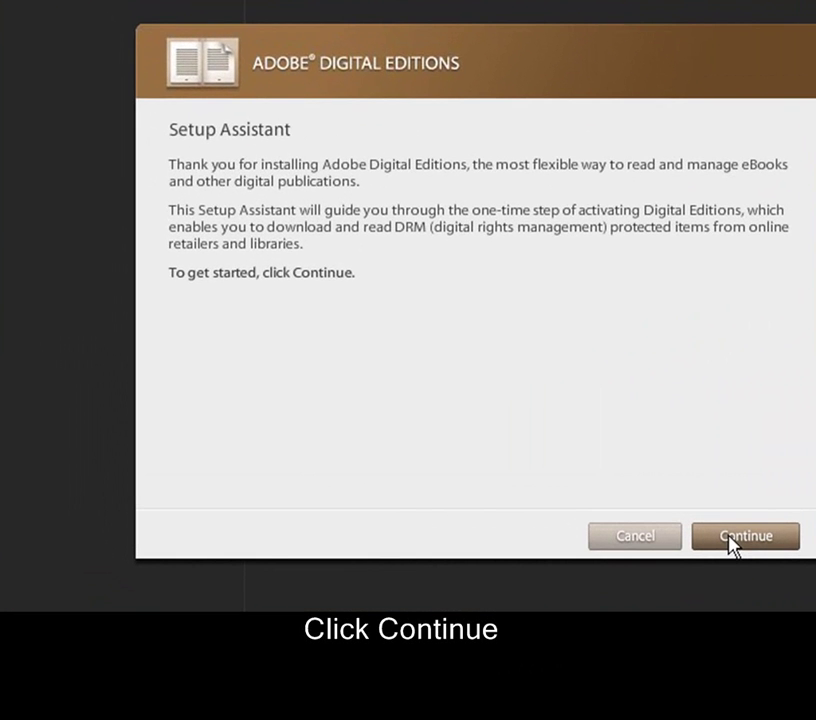
Continue to computer authorization and follow the link to get an Adobe ID online.
{"action": "left_click", "coordinate": [731, 540]}
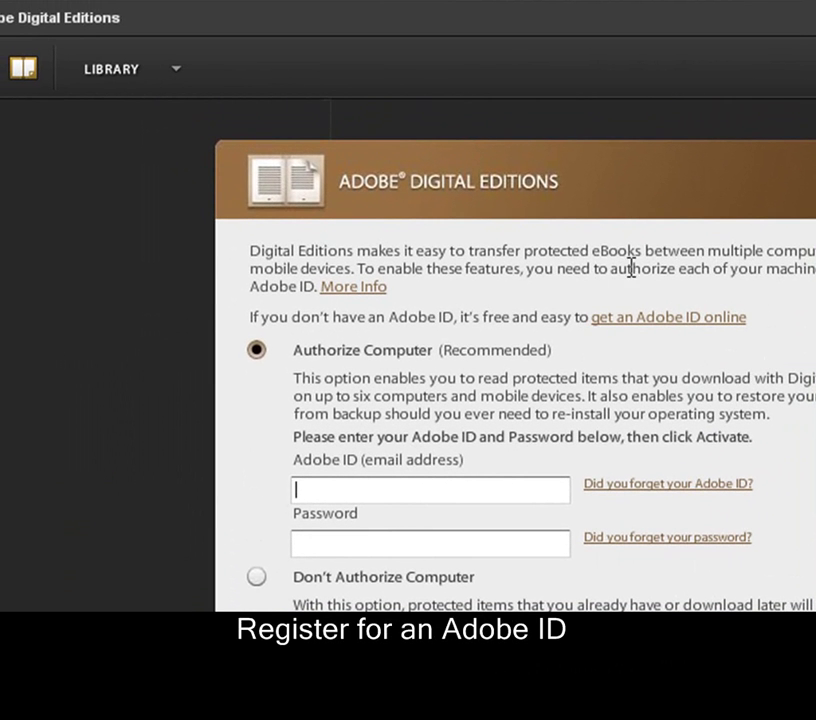
{"action": "left_click", "coordinate": [678, 324]}
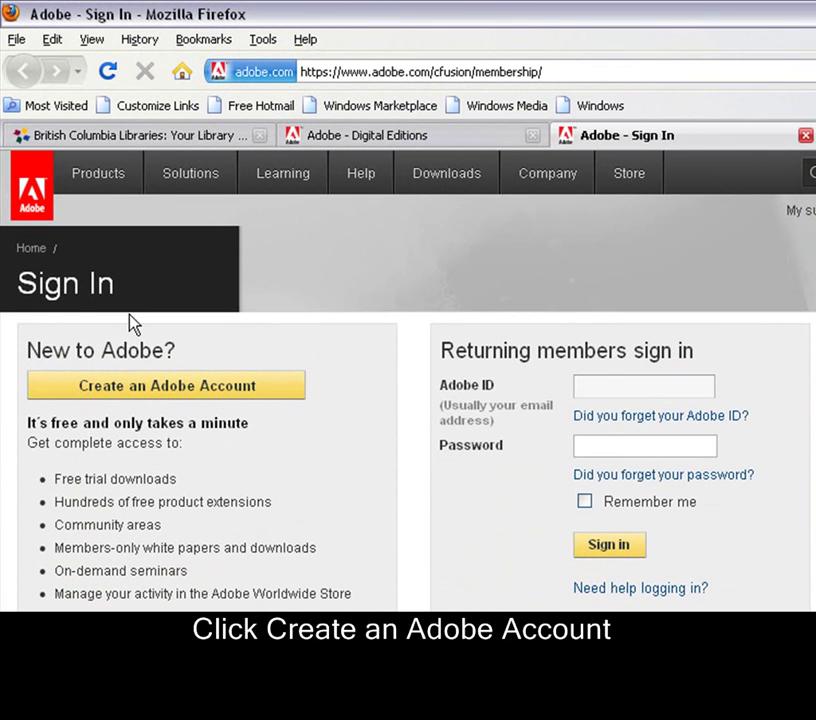
Start a new Adobe account, entering the e-mail address and the password twice.
{"action": "left_click", "coordinate": [182, 396]}
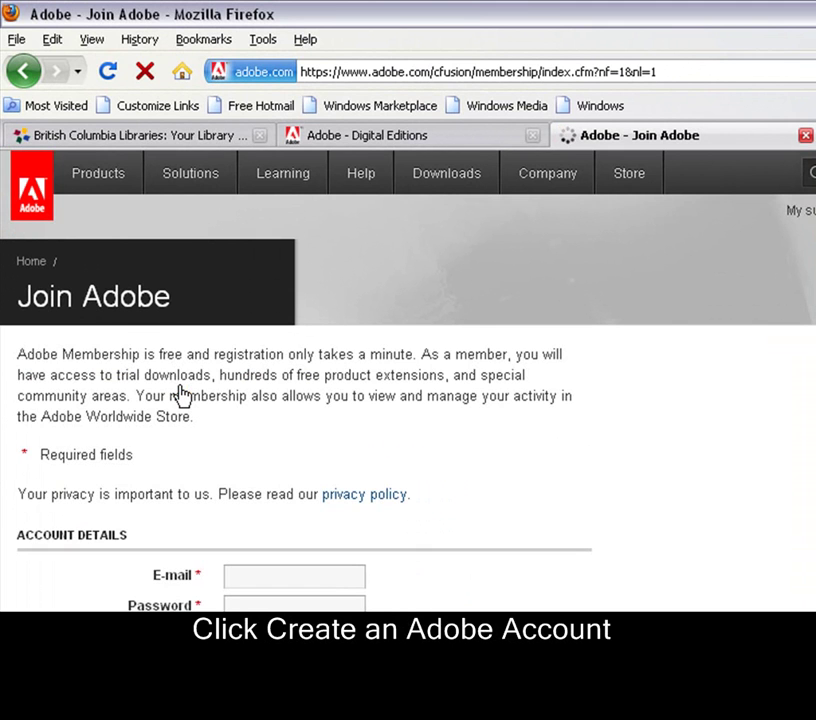
{"action": "scroll", "coordinate": [430, 543], "scroll_direction": "down", "scroll_amount": 5}
{"action": "scroll", "coordinate": [430, 543], "scroll_direction": "down", "scroll_amount": 3}
{"action": "scroll", "coordinate": [430, 543], "scroll_direction": "up", "scroll_amount": 5}
{"action": "left_click", "coordinate": [329, 459]}
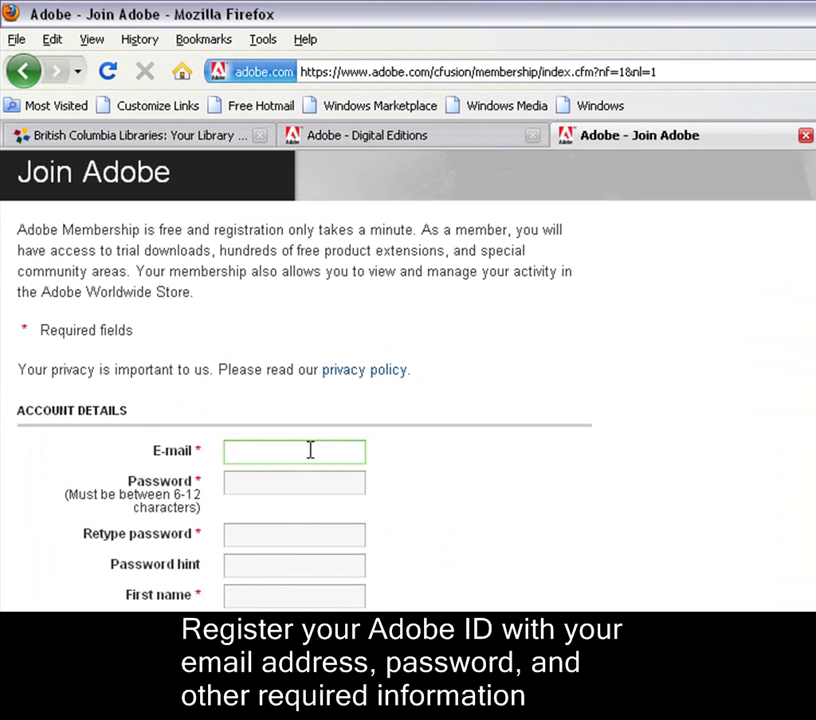
{"action": "type", "text": "name@email.com"}
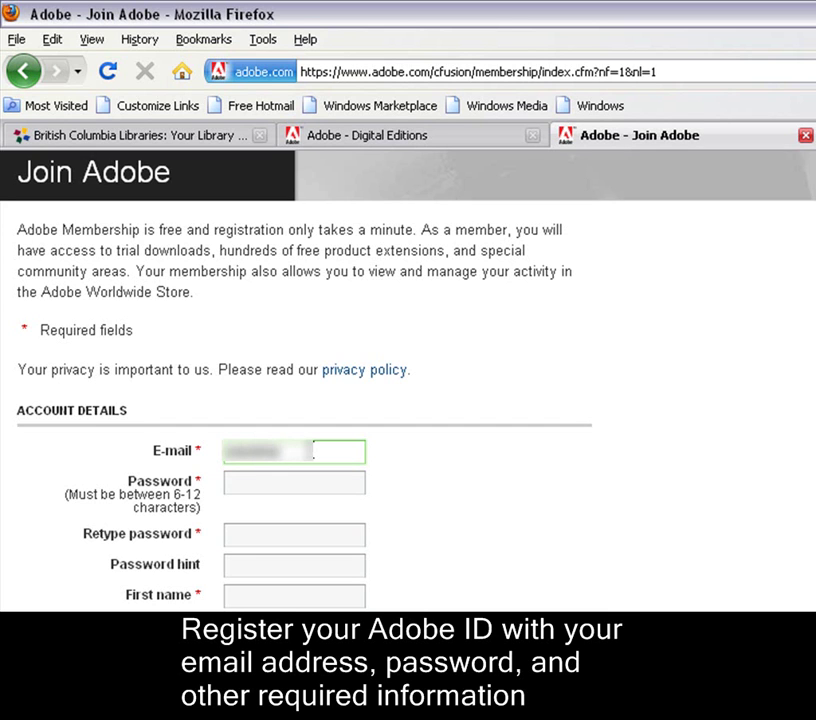
{"action": "type", "text": "@"}
{"action": "type", "text": "yahoo.ca"}
{"action": "scroll", "coordinate": [310, 470], "scroll_direction": "down", "scroll_amount": 3}
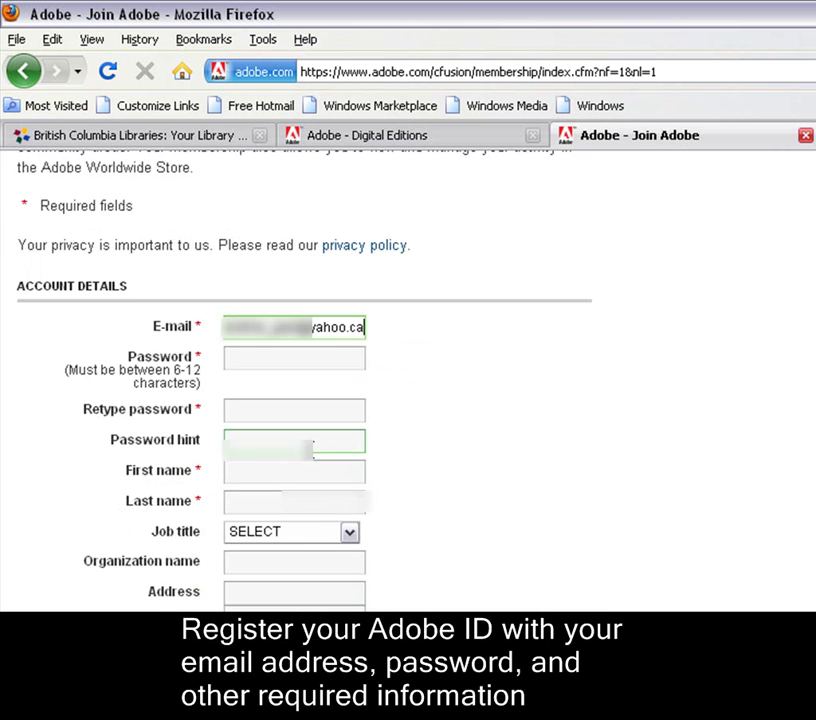
{"action": "left_click", "coordinate": [279, 358]}
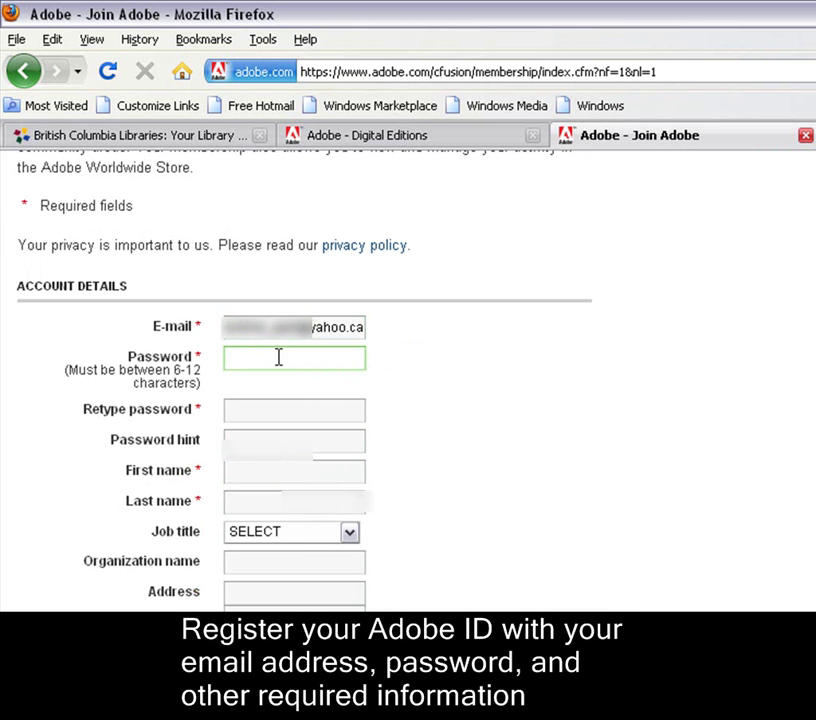
{"action": "type", "text": "••••••"}
{"action": "left_click", "coordinate": [268, 418]}
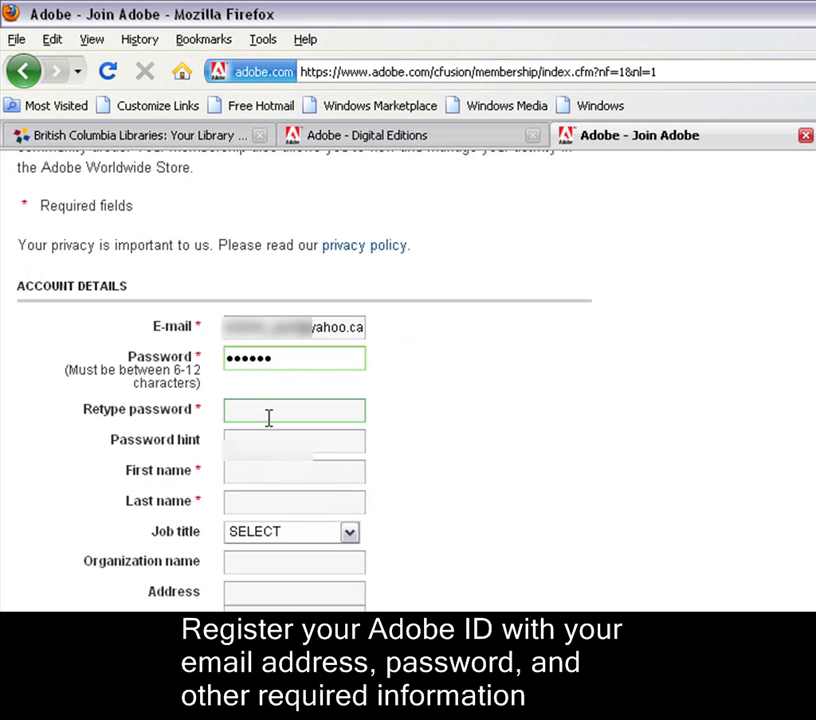
{"action": "type", "text": "••••••"}
Fill in the first and last name fields and the city Victoria.
{"action": "left_click", "coordinate": [257, 472]}
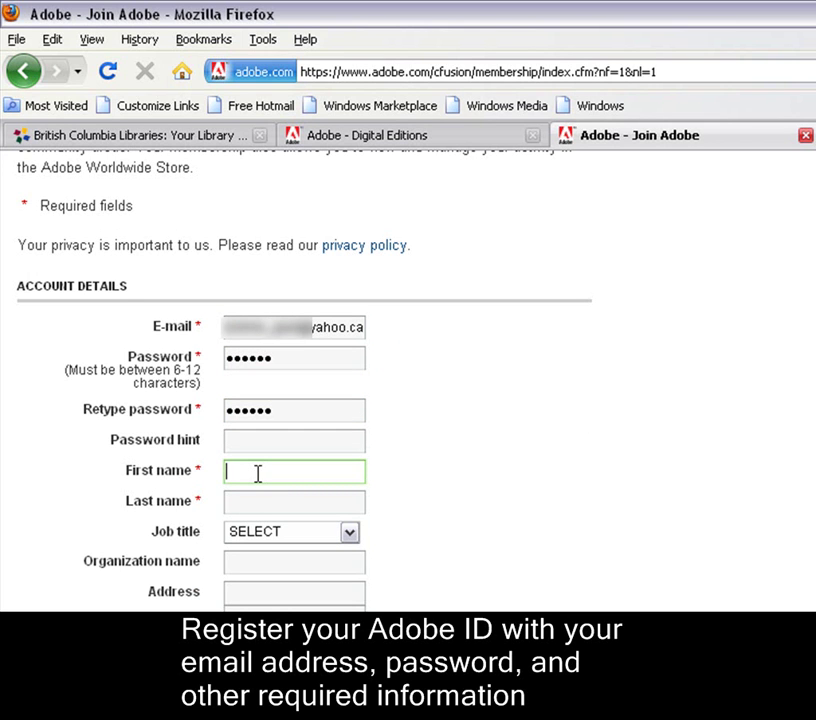
{"action": "type", "text": "s"}
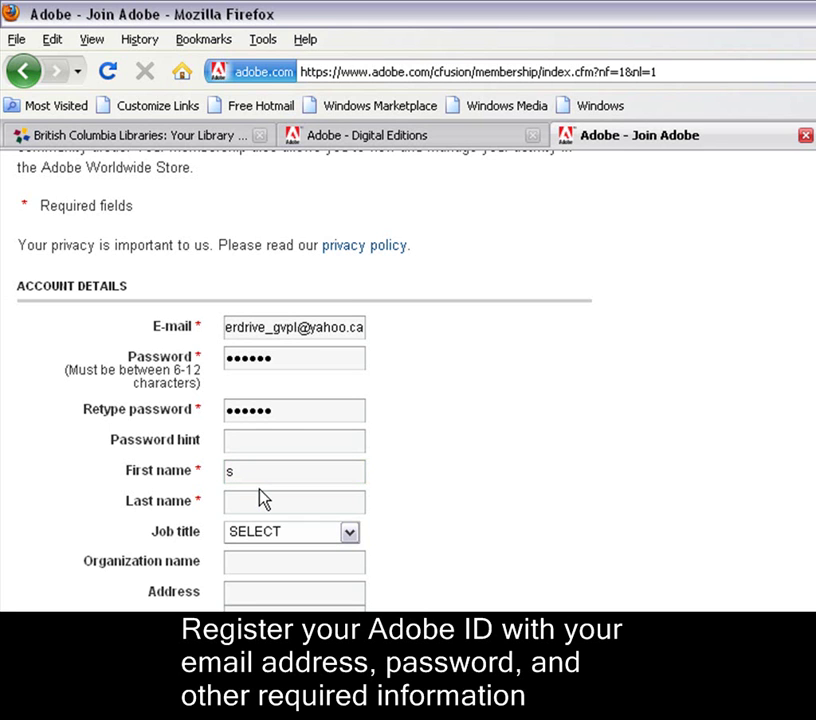
{"action": "left_click", "coordinate": [258, 494]}
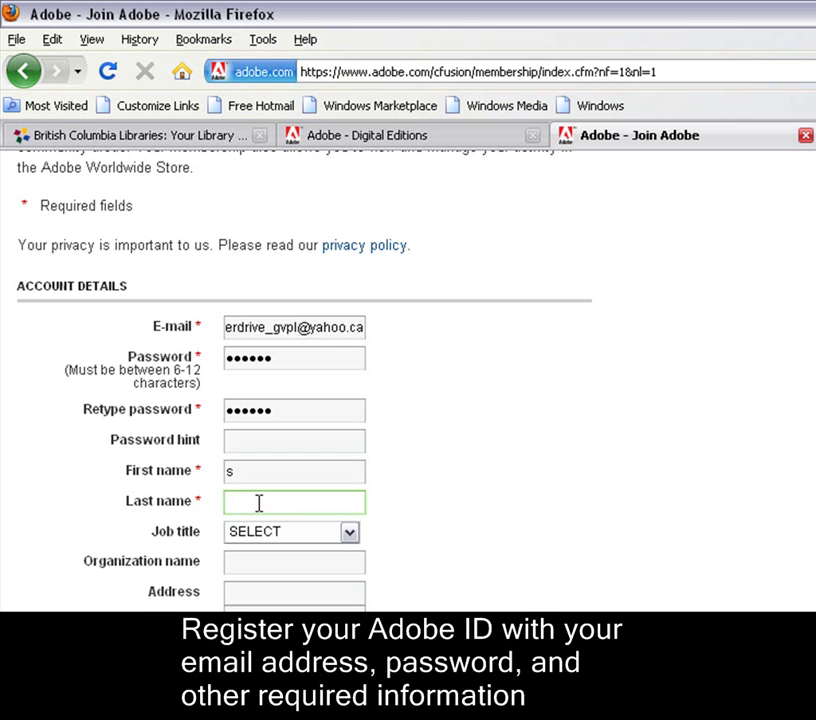
{"action": "scroll", "coordinate": [410, 497], "scroll_direction": "down", "scroll_amount": 5}
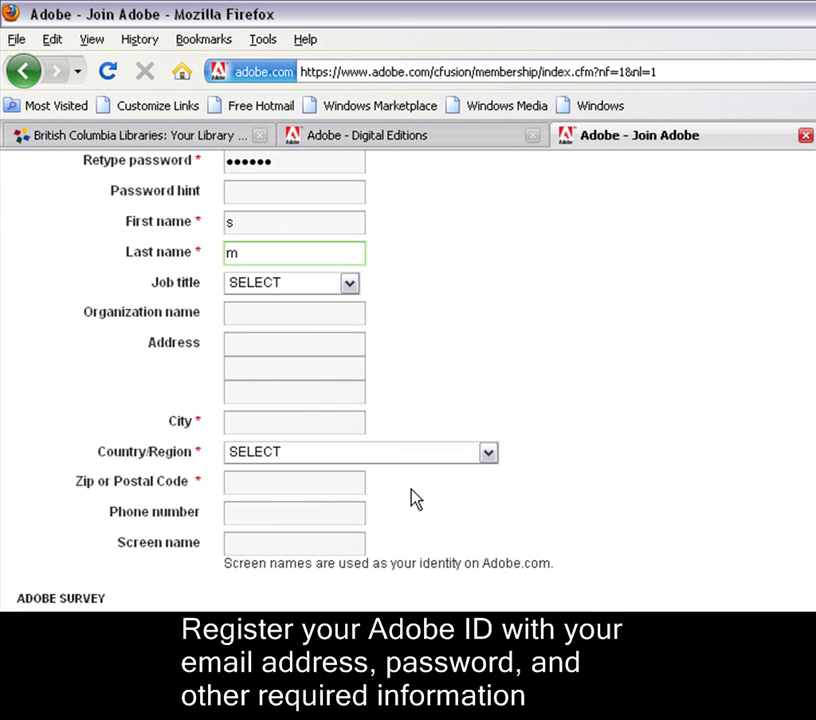
{"action": "left_click", "coordinate": [300, 426]}
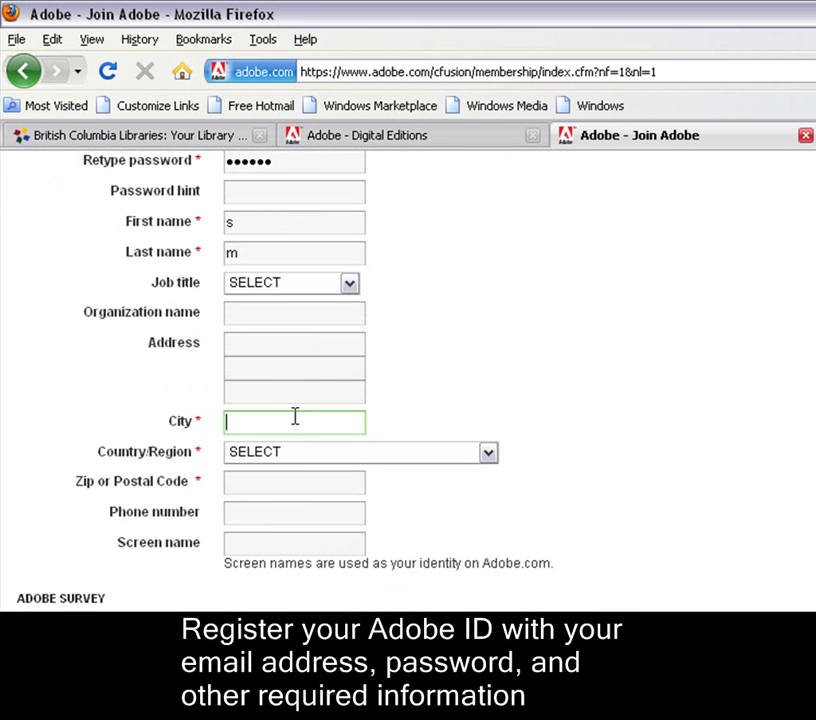
{"action": "type", "text": "Victoria"}
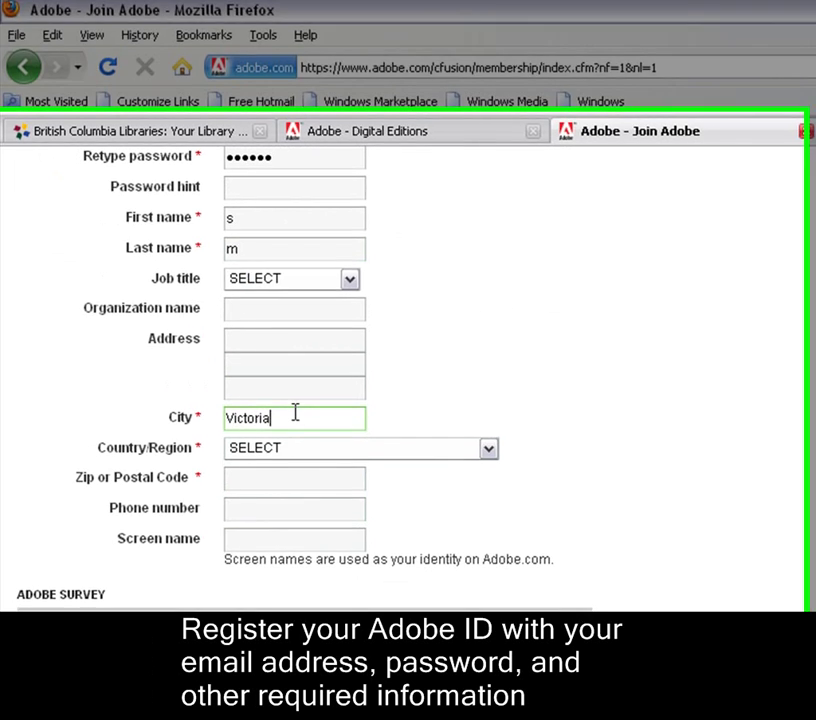
Choose Canada as the country, enter the postal code, and submit the form.
{"action": "left_click", "coordinate": [496, 340]}
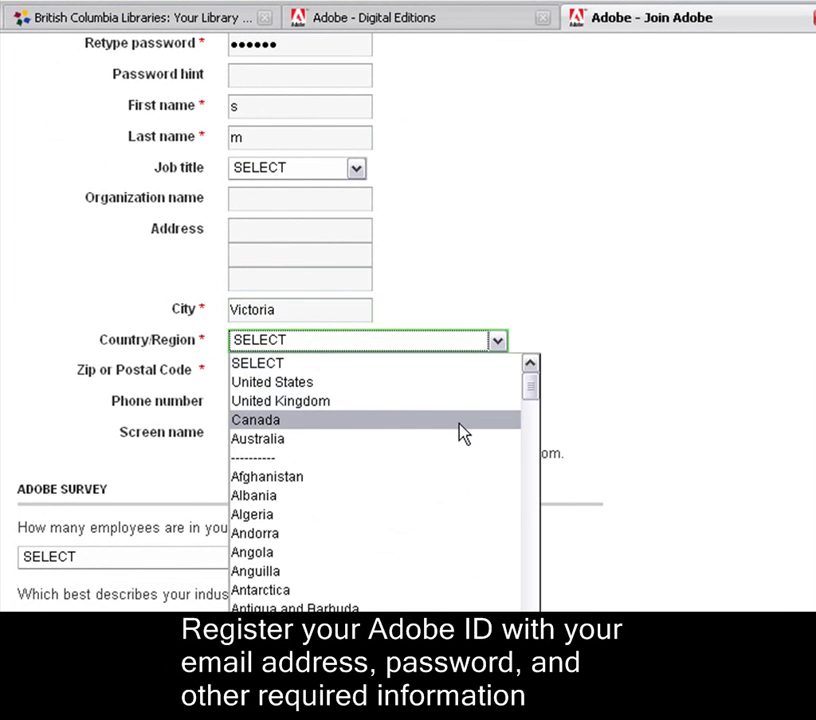
{"action": "left_click", "coordinate": [461, 428]}
{"action": "left_click", "coordinate": [313, 406]}
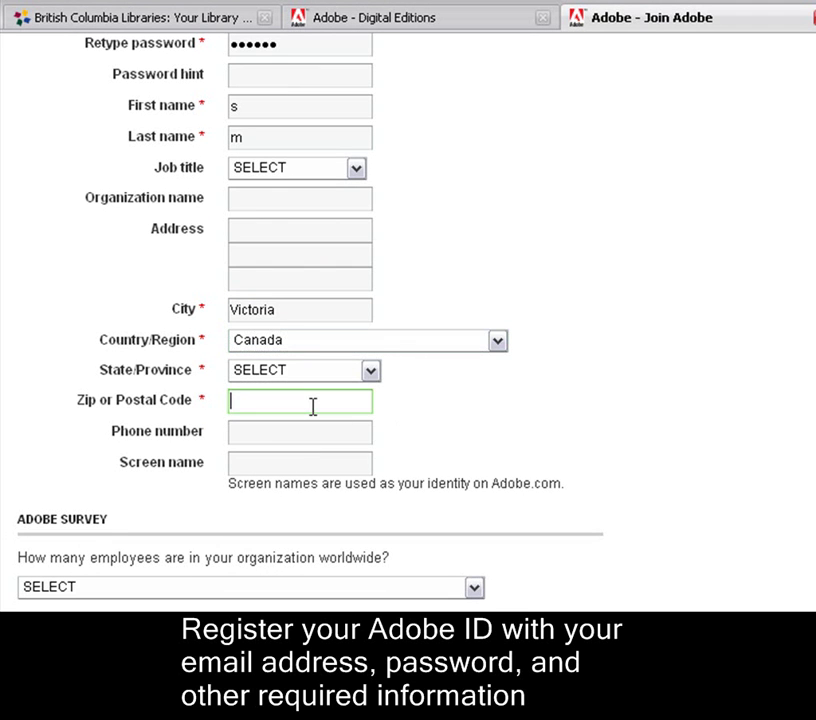
{"action": "type", "text": "V8R 3G6"}
{"action": "scroll", "coordinate": [527, 455], "scroll_direction": "down", "scroll_amount": 3}
{"action": "scroll", "coordinate": [525, 452], "scroll_direction": "down", "scroll_amount": 7}
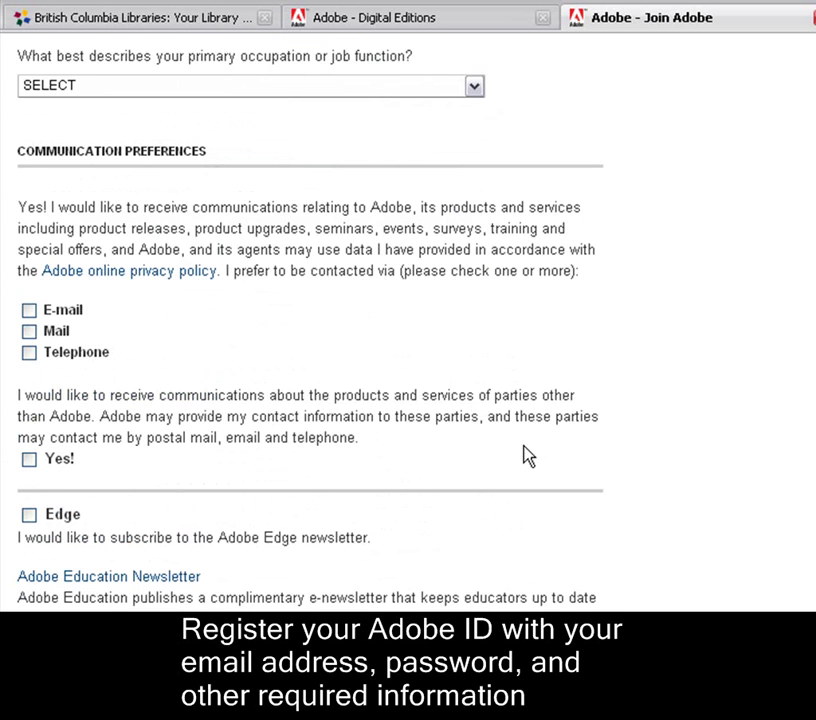
{"action": "scroll", "coordinate": [524, 445], "scroll_direction": "down", "scroll_amount": 2}
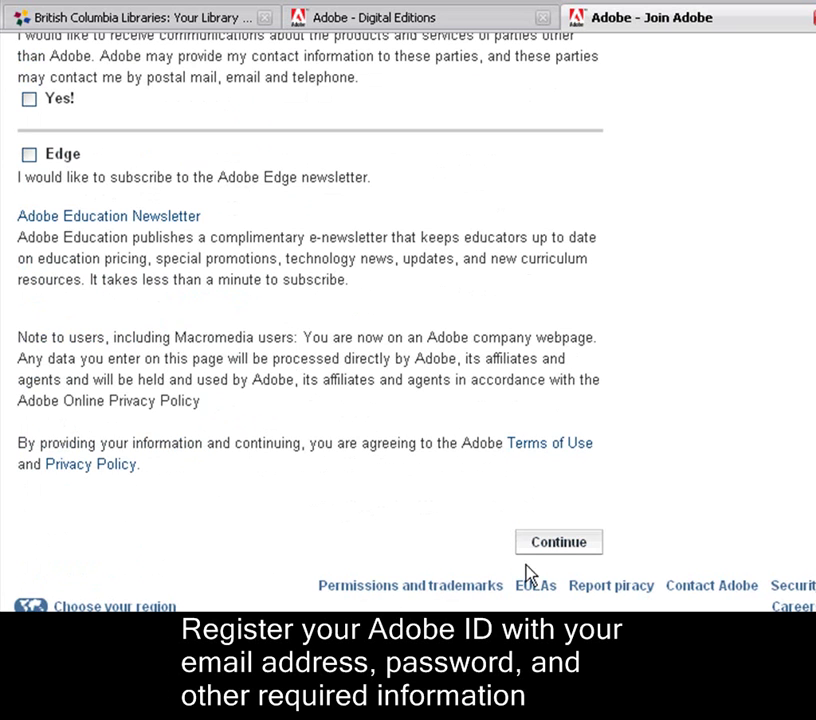
{"action": "left_click", "coordinate": [555, 548]}
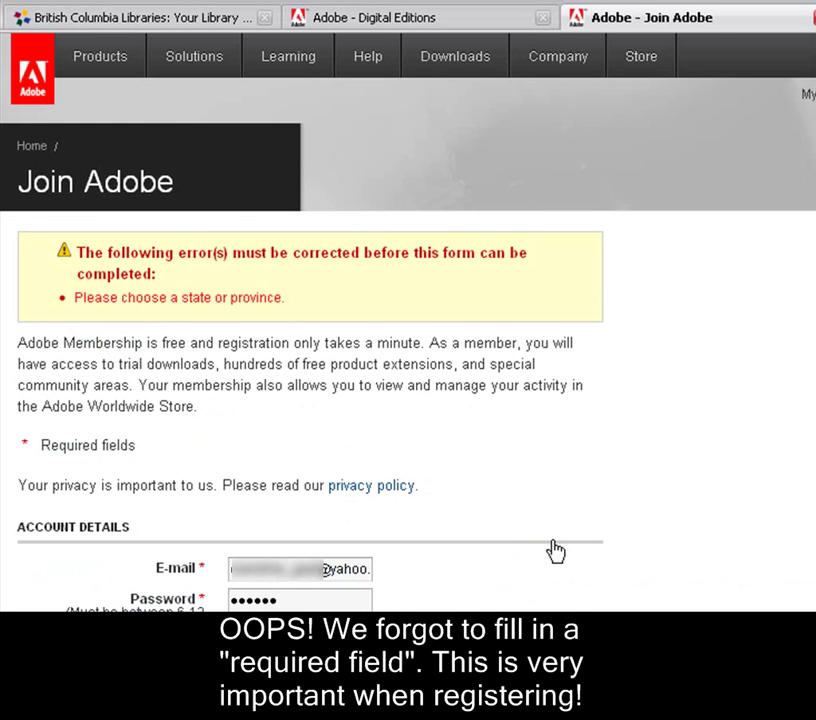
Choose British Columbia as the State/Province and resubmit the registration form.
{"action": "scroll", "coordinate": [556, 551], "scroll_direction": "down", "scroll_amount": 5}
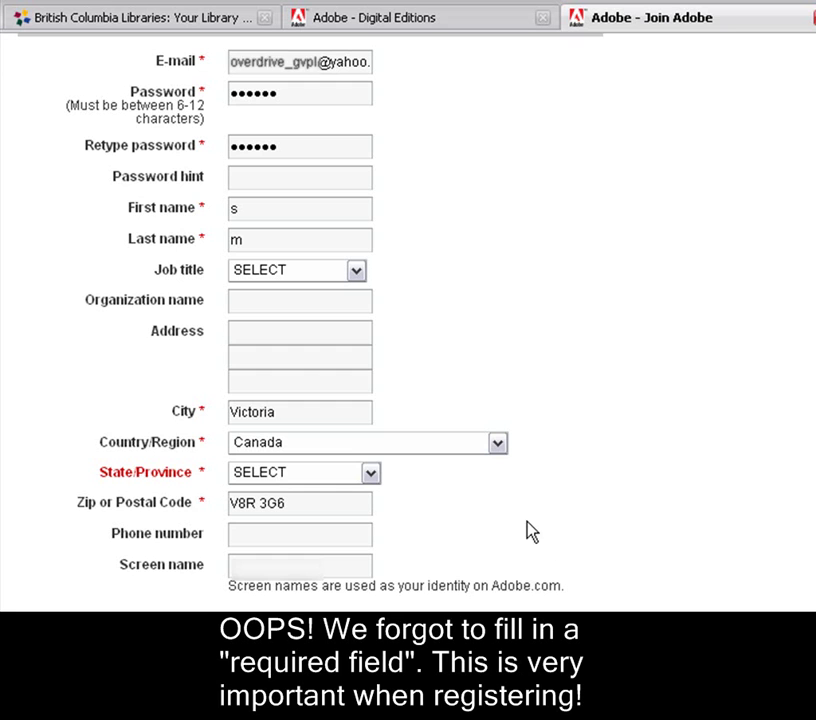
{"action": "left_click", "coordinate": [367, 473]}
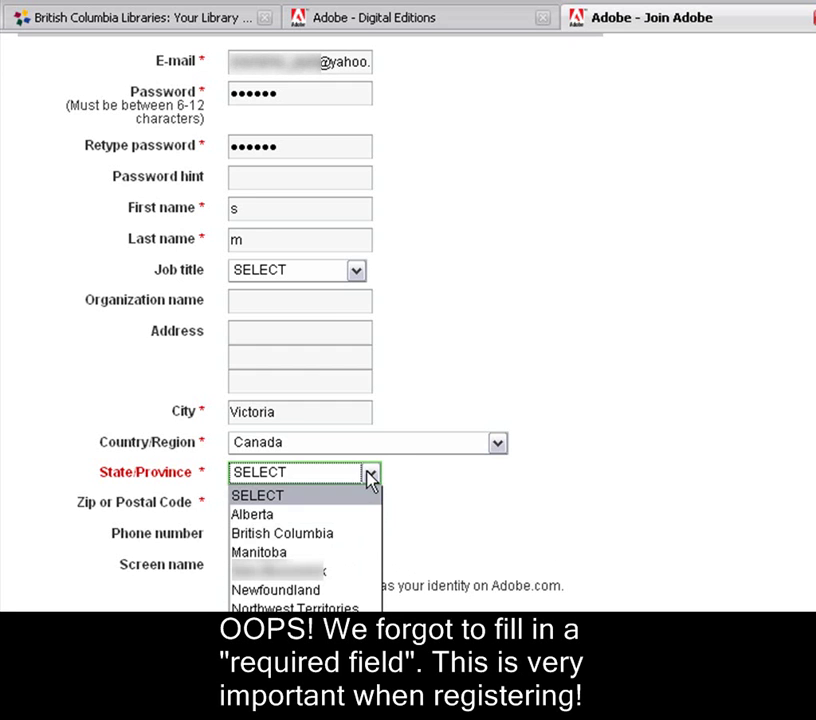
{"action": "left_click", "coordinate": [358, 540]}
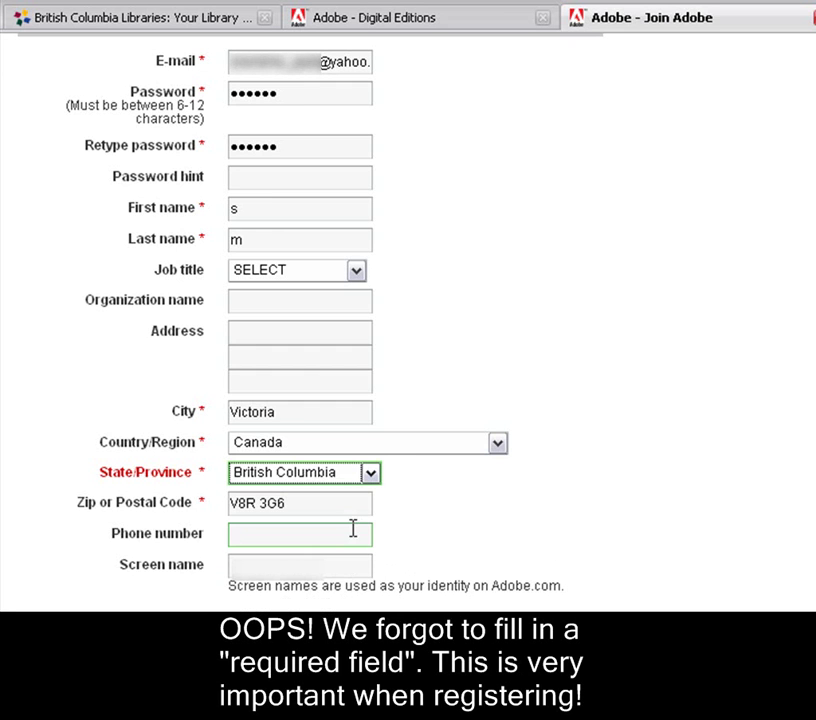
{"action": "scroll", "coordinate": [580, 493], "scroll_direction": "down", "scroll_amount": 3}
{"action": "scroll", "coordinate": [583, 495], "scroll_direction": "down", "scroll_amount": 9}
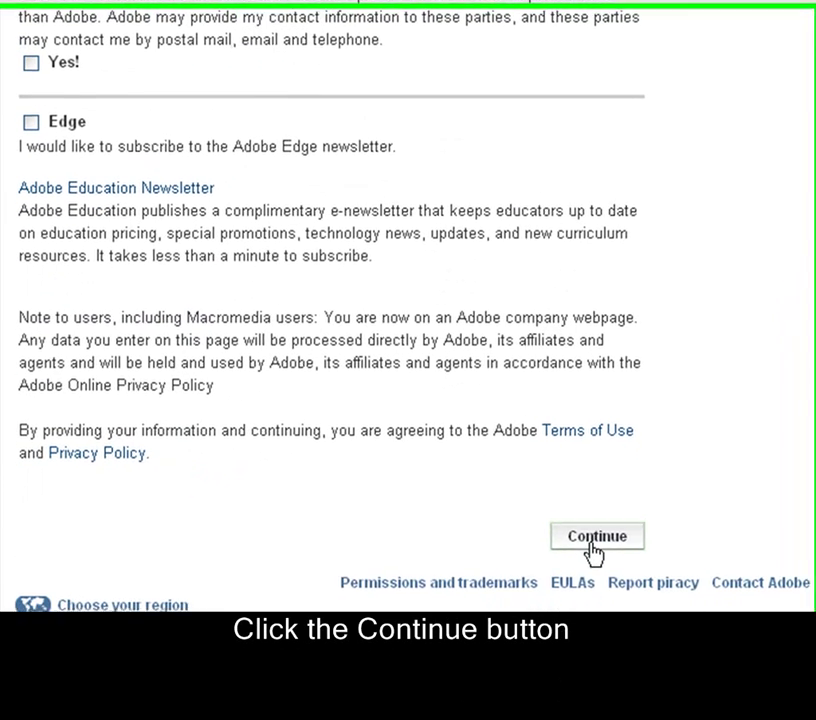
{"action": "left_click", "coordinate": [568, 601]}
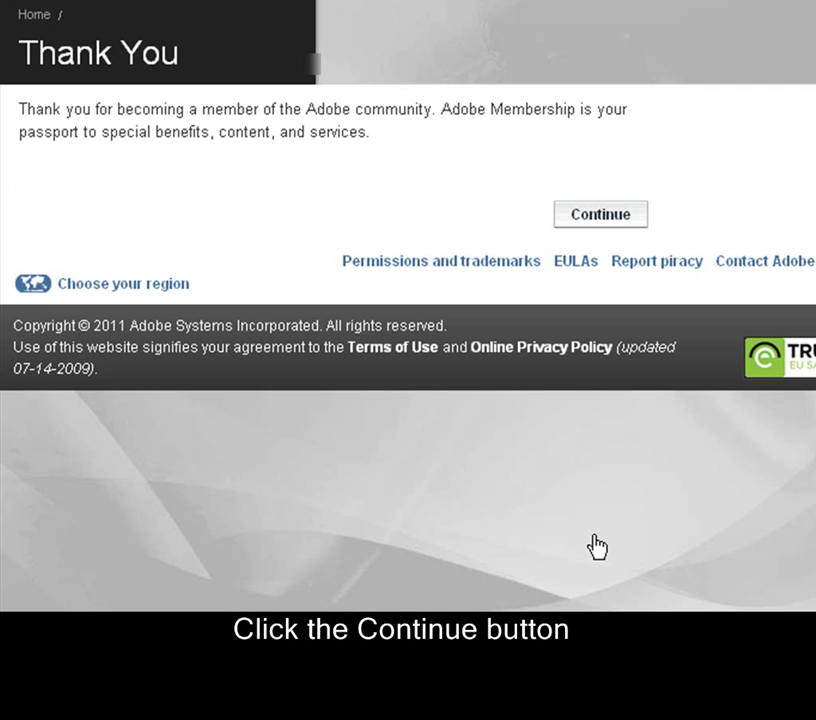
Continue past the Thank You page and return to the Adobe Digital Editions window.
{"action": "left_click", "coordinate": [590, 214]}
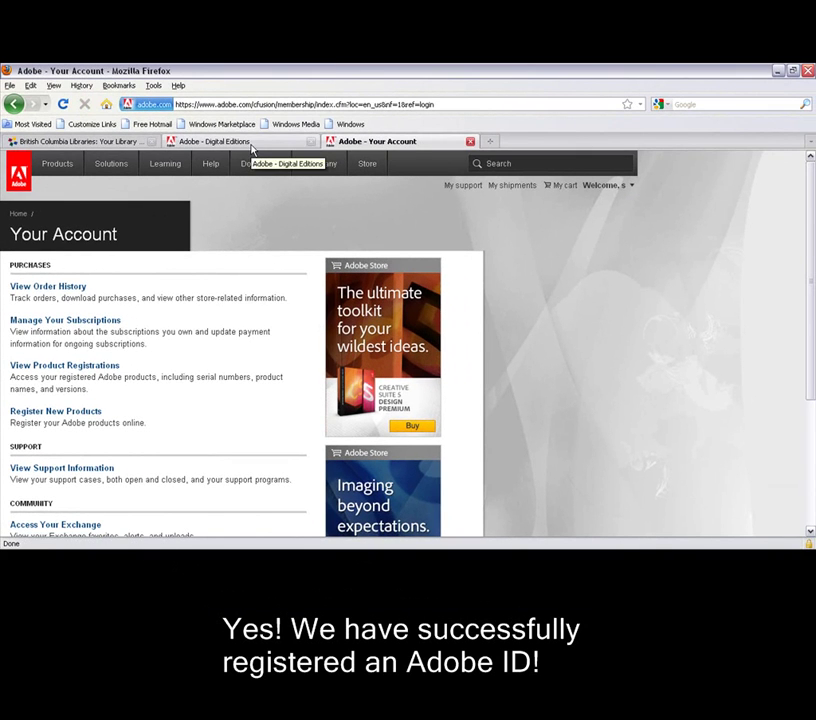
{"action": "left_click", "coordinate": [251, 148]}
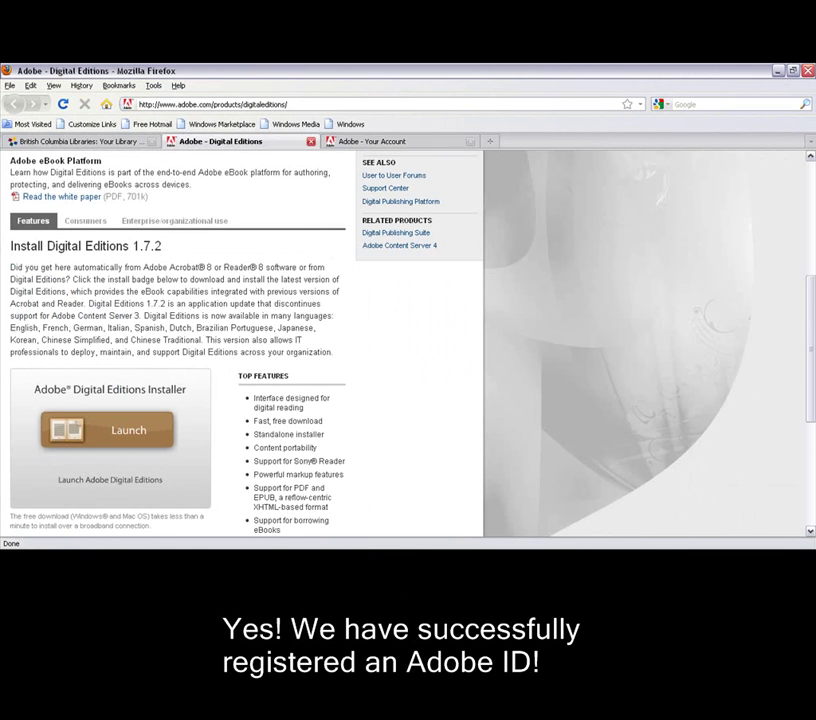
{"action": "key", "text": "alt+Tab"}
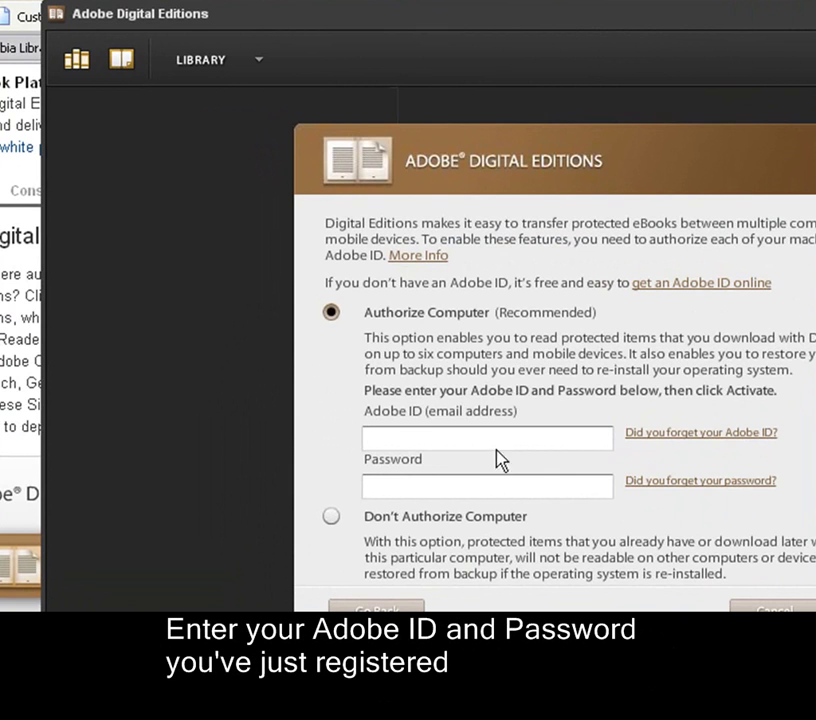
Enter the new Adobe ID e-mail and password and activate the computer.
{"action": "left_click", "coordinate": [496, 451]}
{"action": "key", "text": "ctrl+v"}
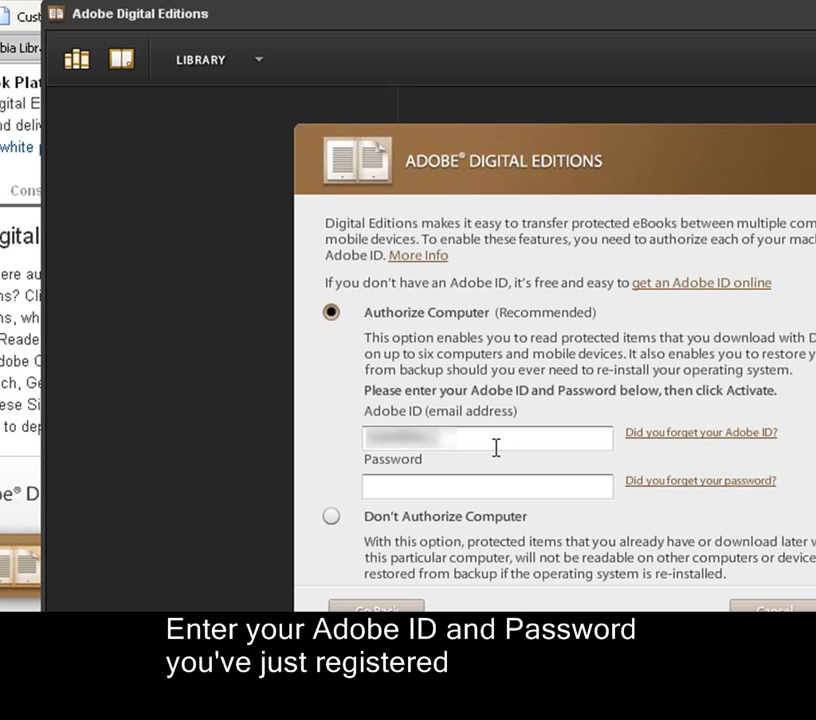
{"action": "type", "text": "l@yahoo."}
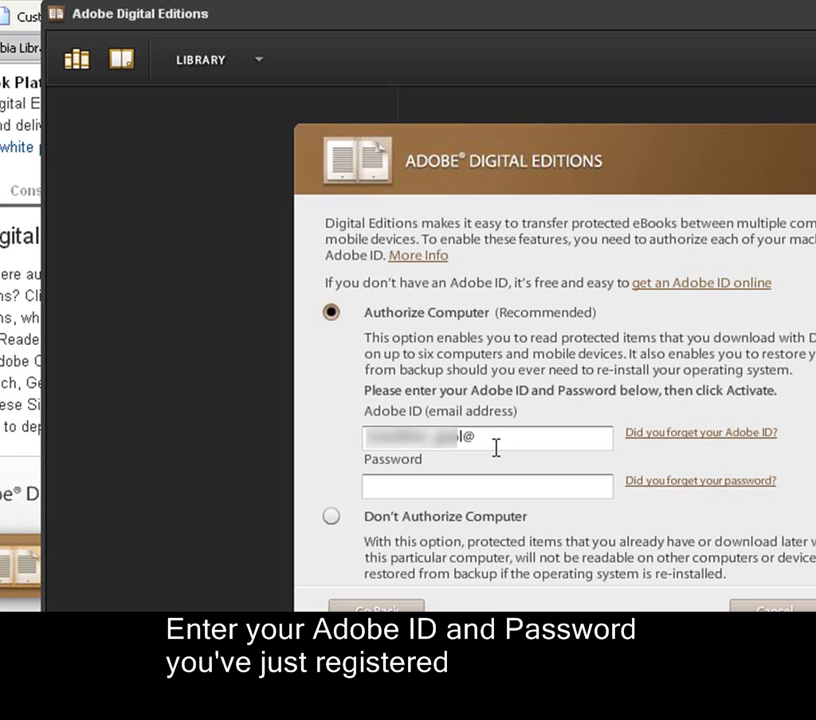
{"action": "type", "text": "ca"}
{"action": "left_click", "coordinate": [472, 487]}
{"action": "type", "text": "******"}
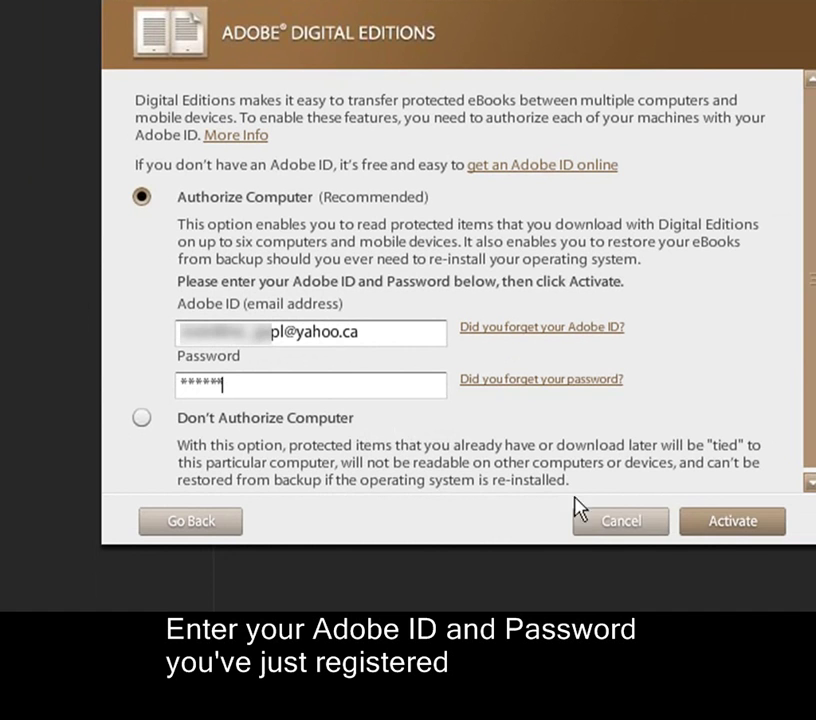
{"action": "left_click", "coordinate": [738, 527]}
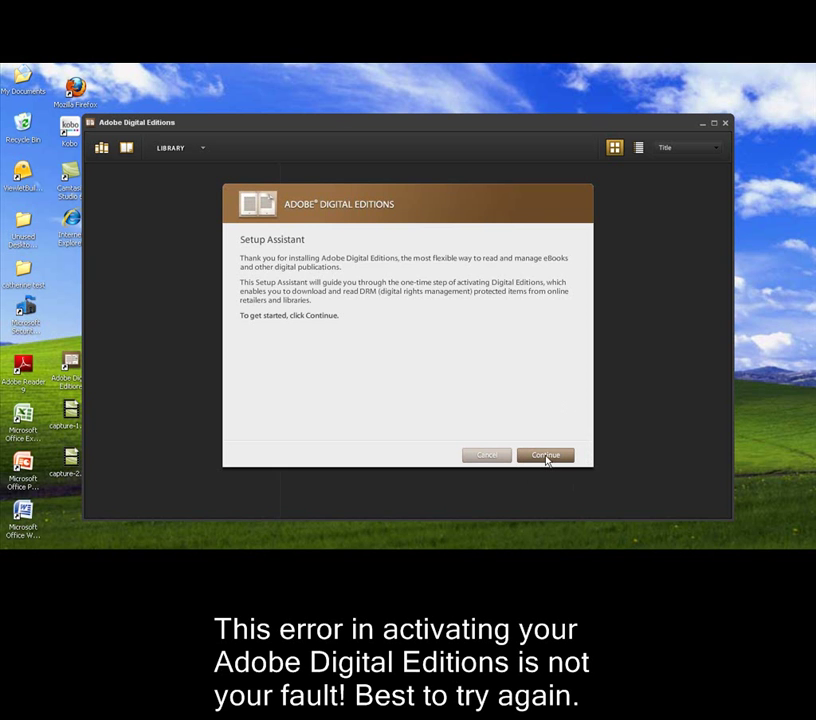
Activate Digital Editions on this computer by entering the Adobe ID e-mail and account password.
{"action": "left_click", "coordinate": [546, 457]}
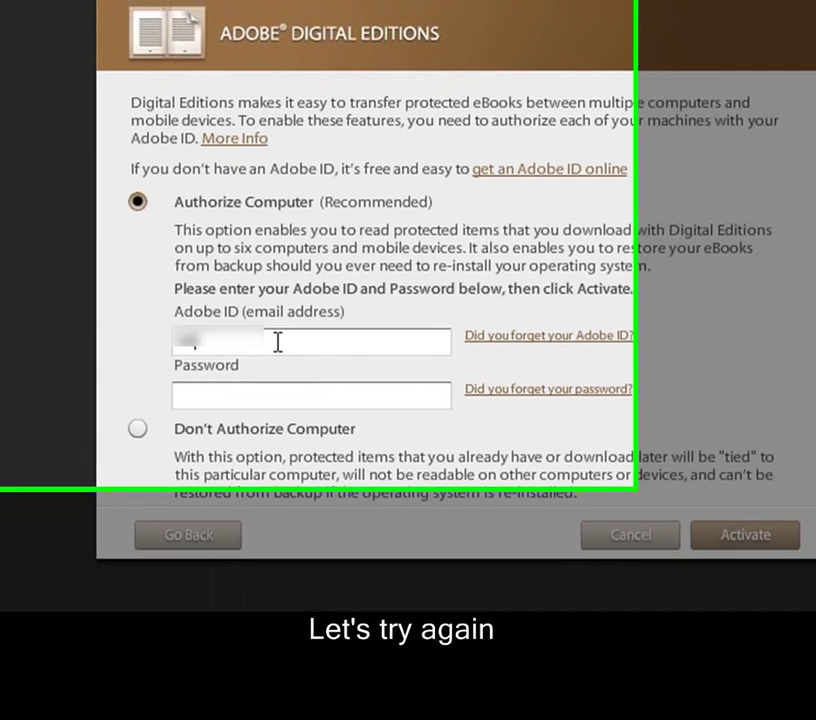
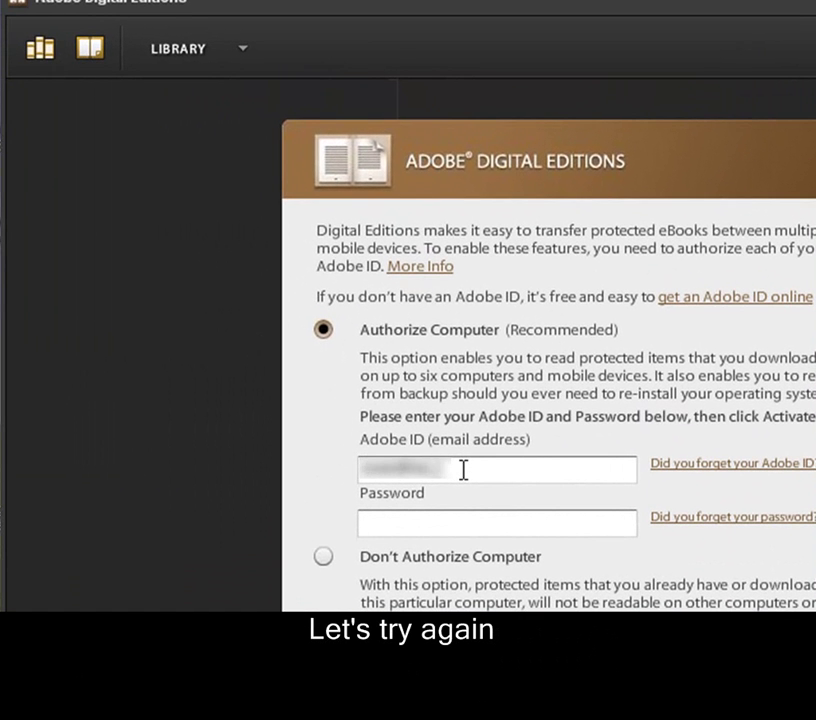
{"action": "type", "text": "****"}
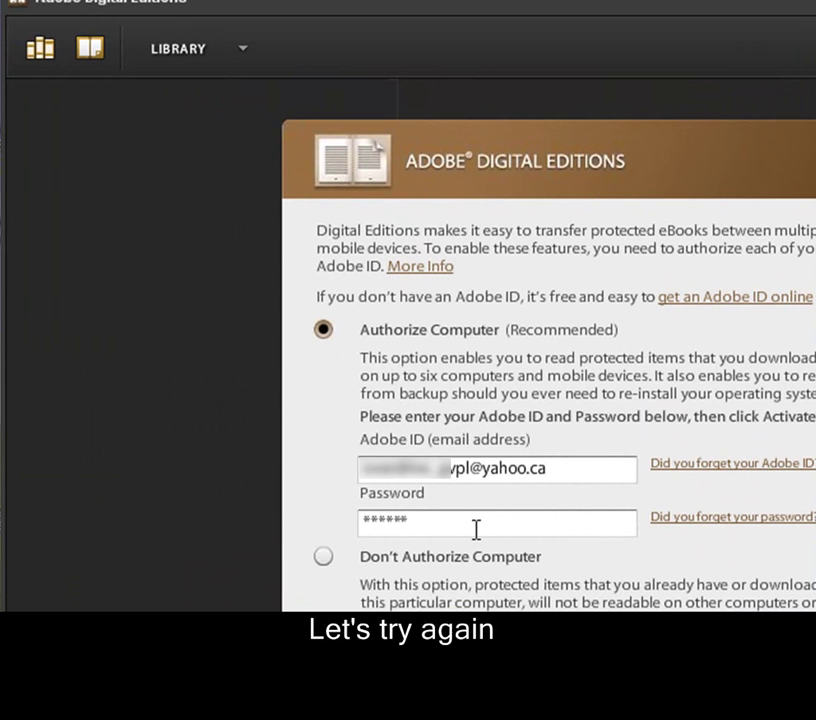
{"action": "type", "text": "*"}
{"action": "type", "text": "*"}
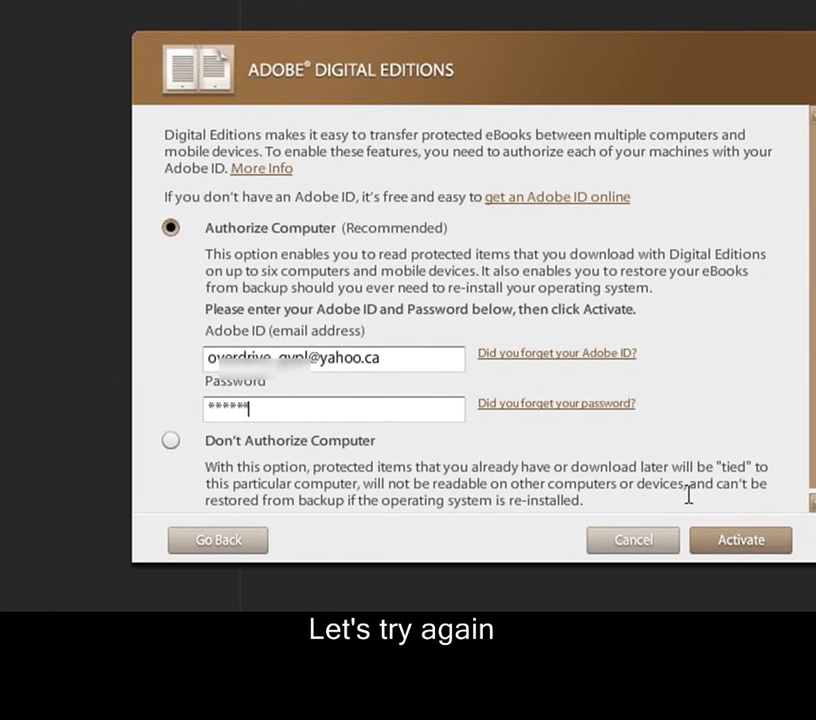
{"action": "left_click", "coordinate": [738, 542]}
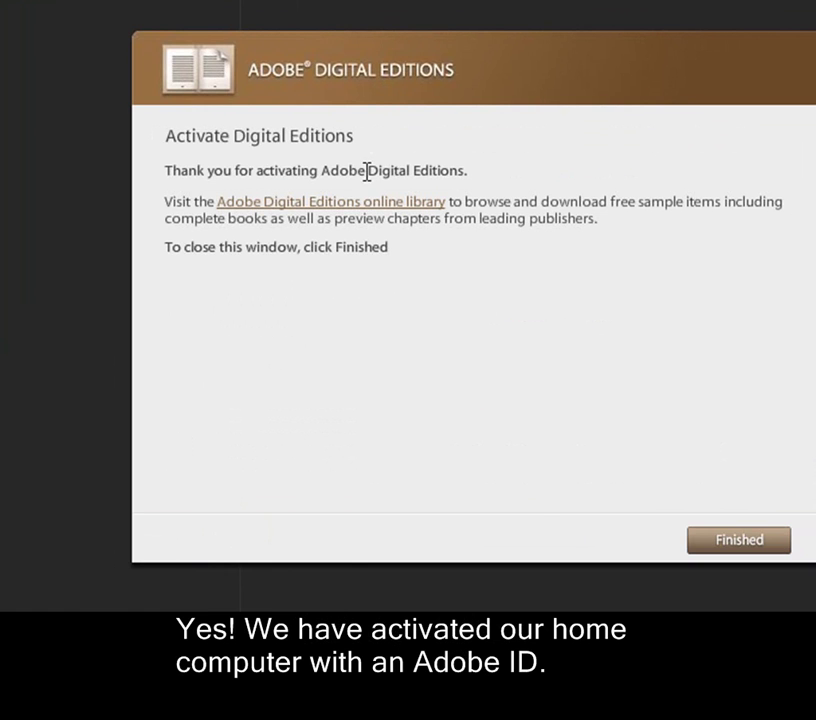
Close the activation thank-you confirmation so the Kobo eReader device setup appears.
{"action": "left_click", "coordinate": [737, 542]}
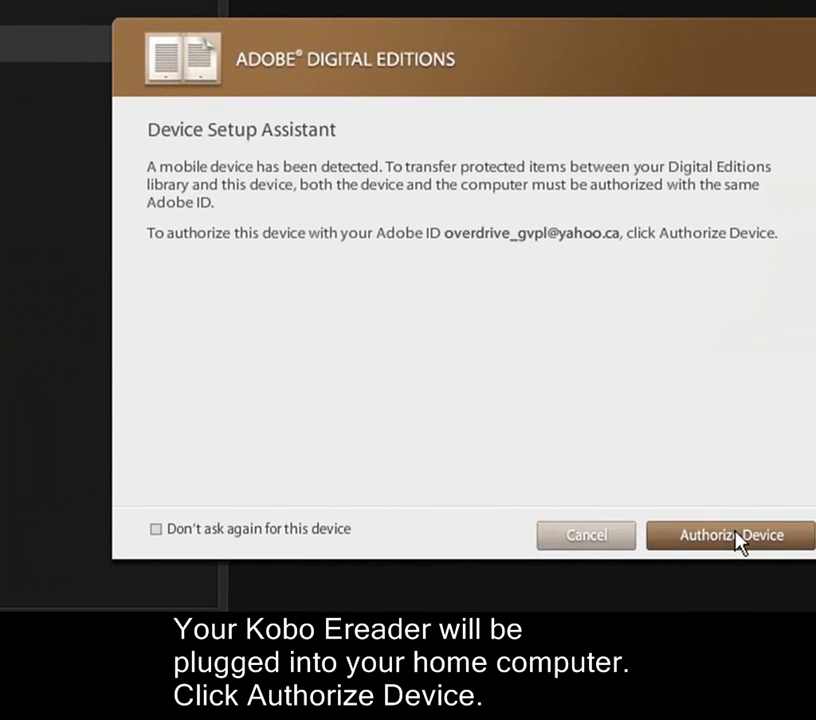
Authorize the Kobo eReader with the same Adobe ID and dismiss the success notice showing 2 items found.
{"action": "left_click", "coordinate": [782, 580]}
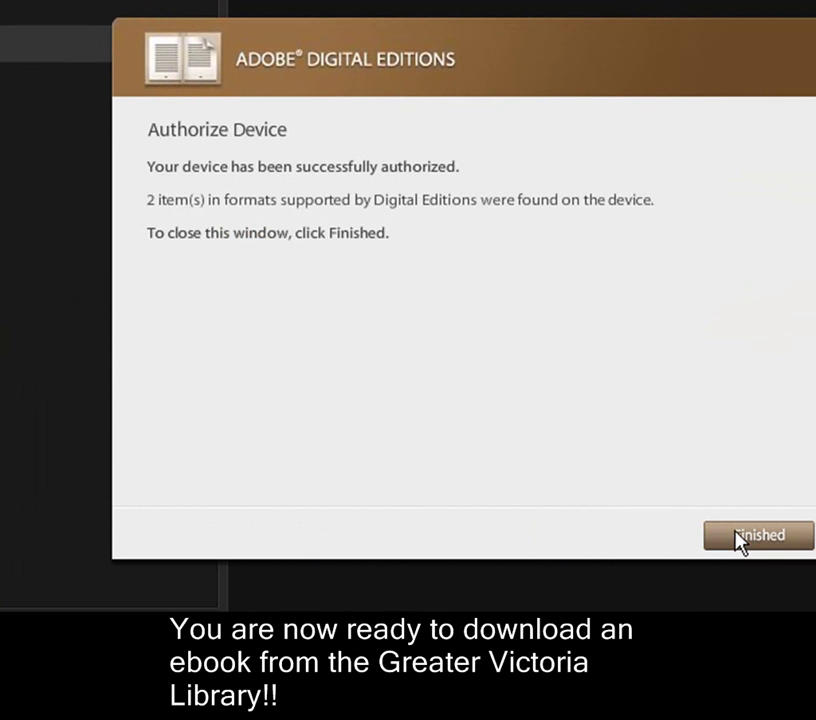
{"action": "left_click", "coordinate": [738, 539]}
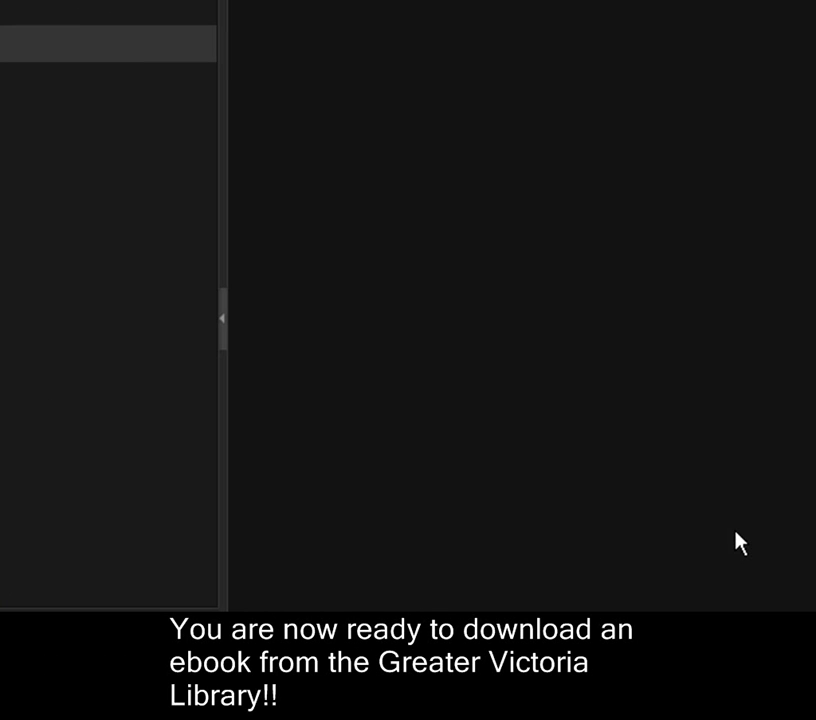